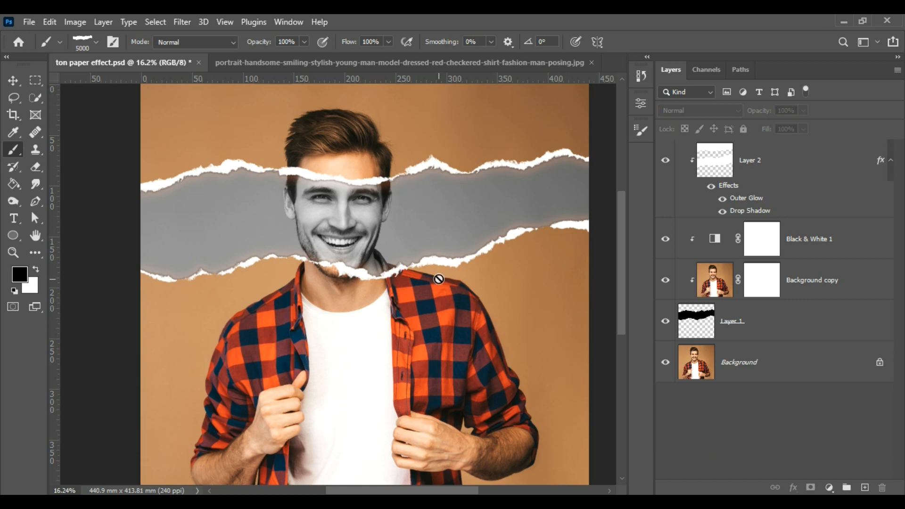
Switch to the open portrait photo document, duplicate its Layer 0, and unlock the duplicated layer.
key(v)
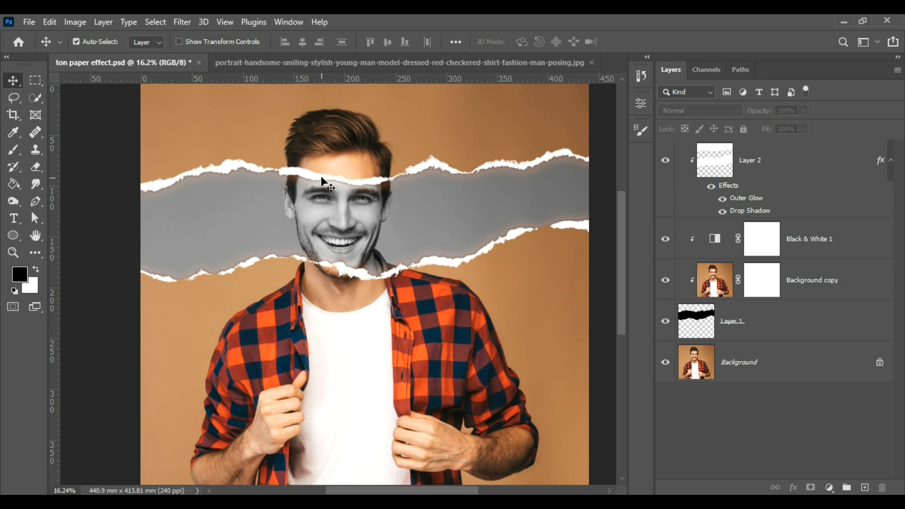
click(287, 61)
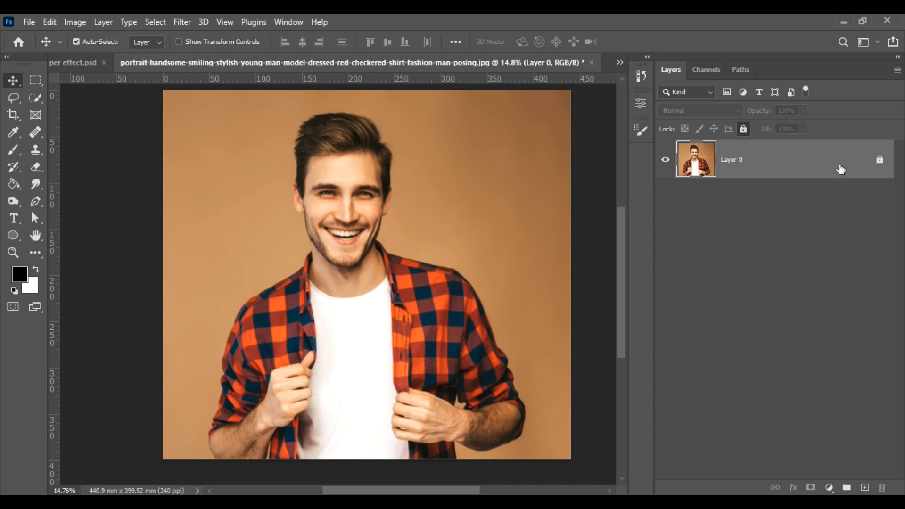
drag(841, 170, 865, 488)
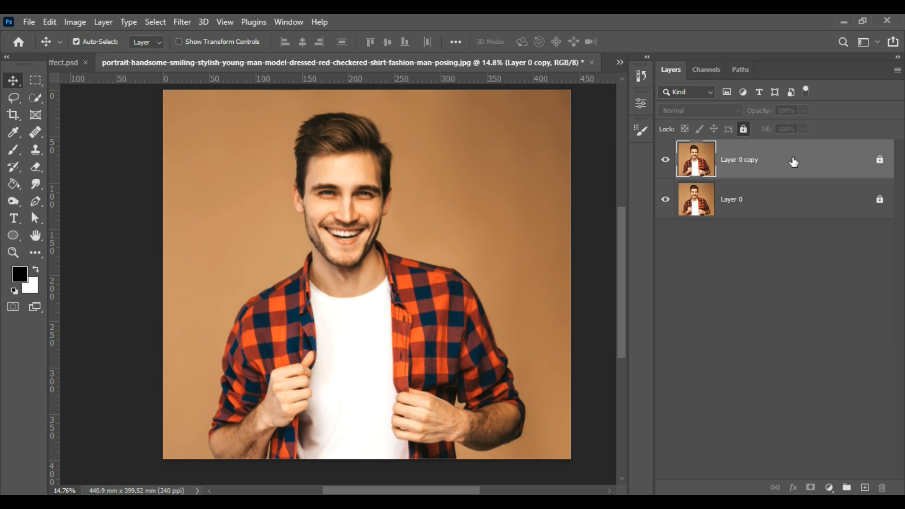
click(744, 129)
click(744, 215)
click(744, 171)
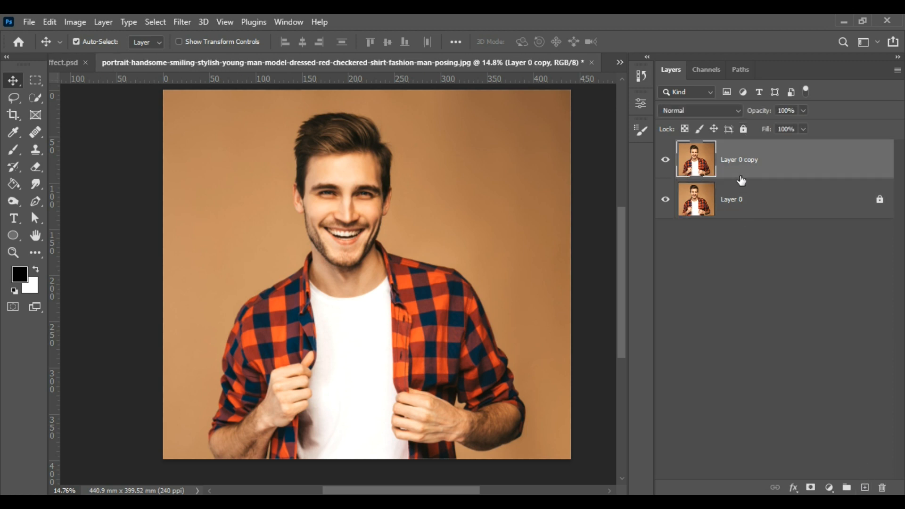
Add an empty layer directly above Layer 0 and hide the Layer 0 copy.
click(747, 193)
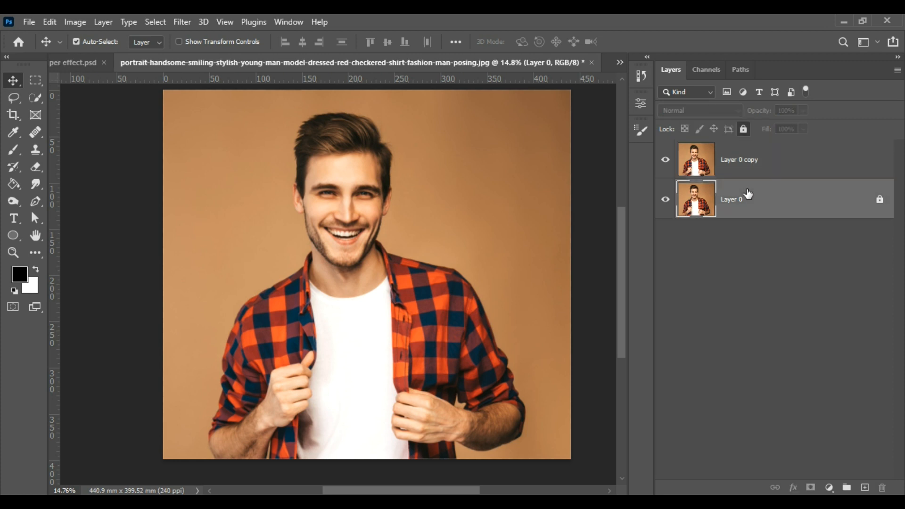
click(865, 488)
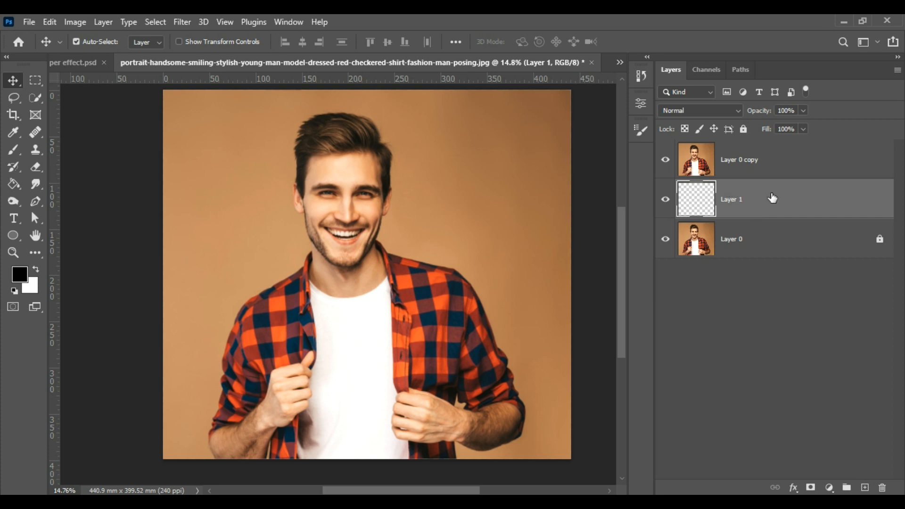
click(775, 157)
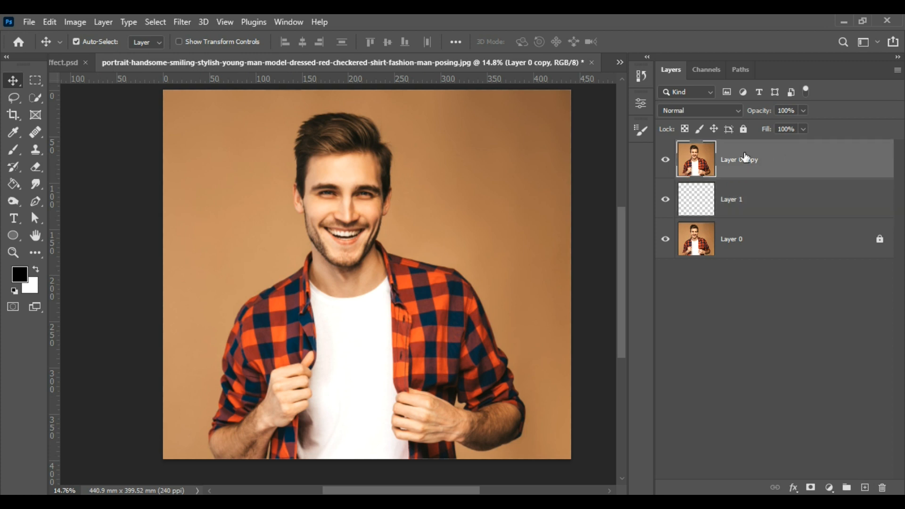
click(664, 163)
Choose the 2100 px torn-strip brush from the Torn Paper Brushes set for painting on Layer 1.
click(750, 197)
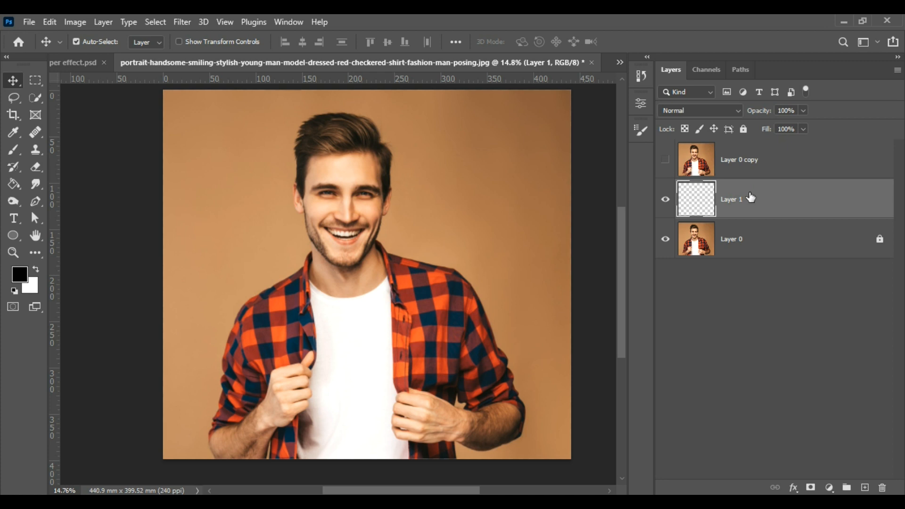
drag(13, 150, 75, 156)
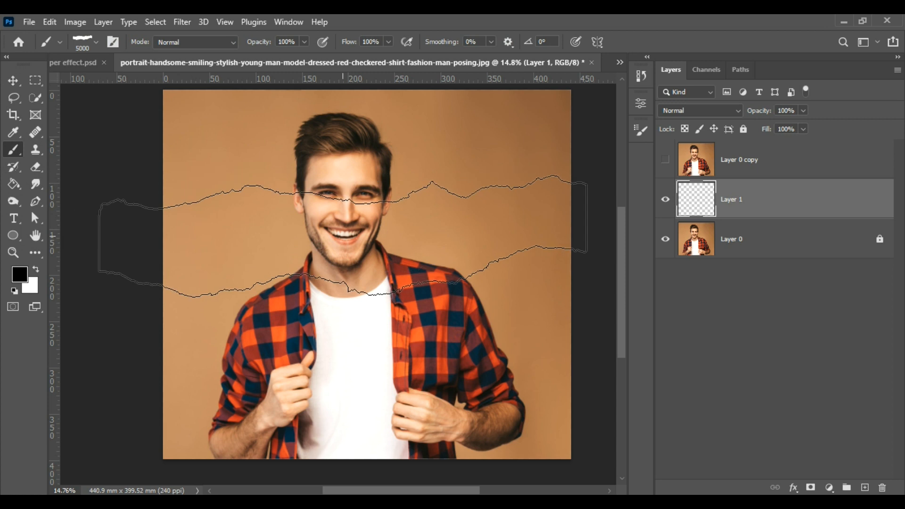
click(97, 43)
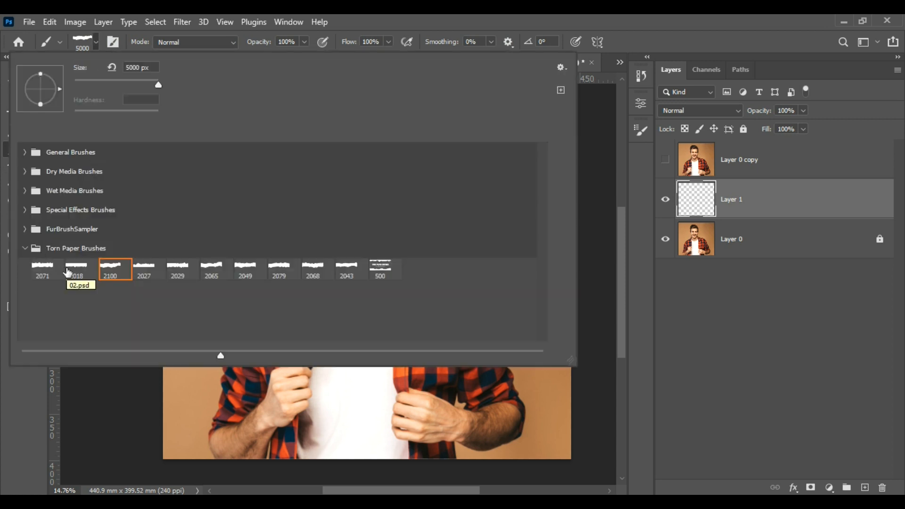
click(114, 269)
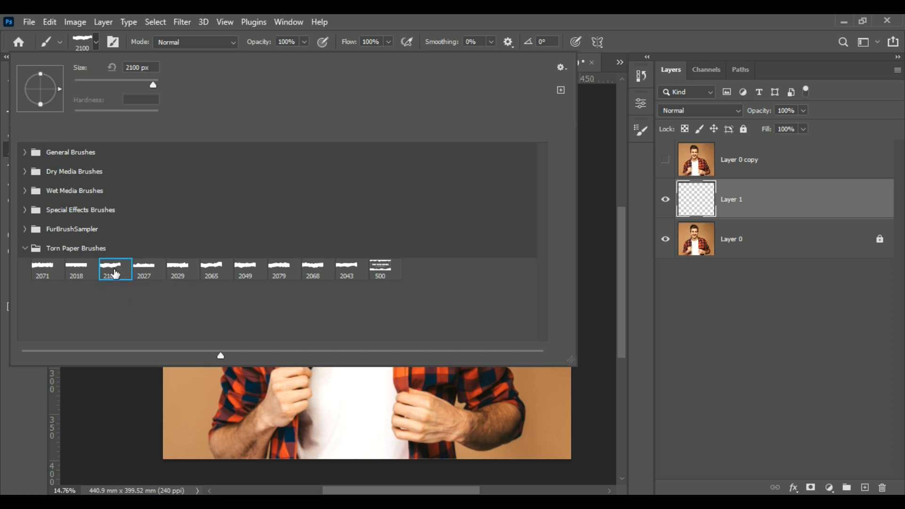
click(641, 43)
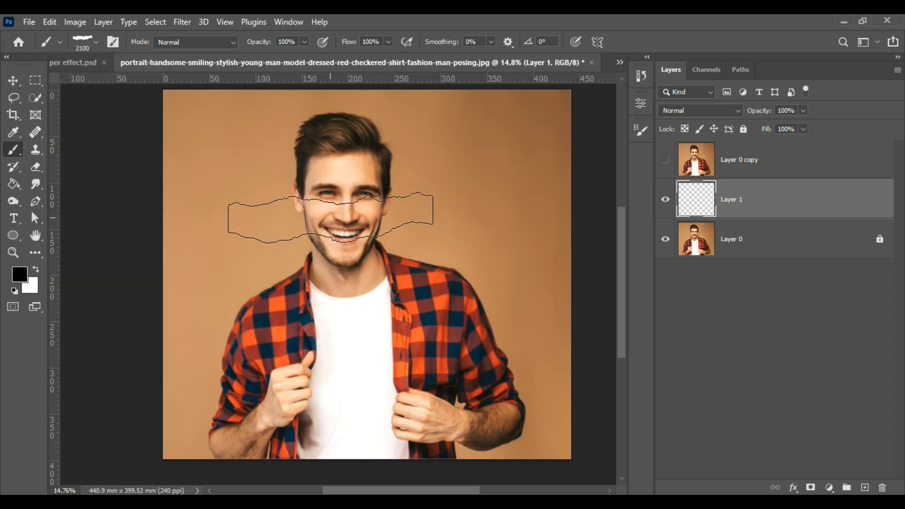
click(98, 43)
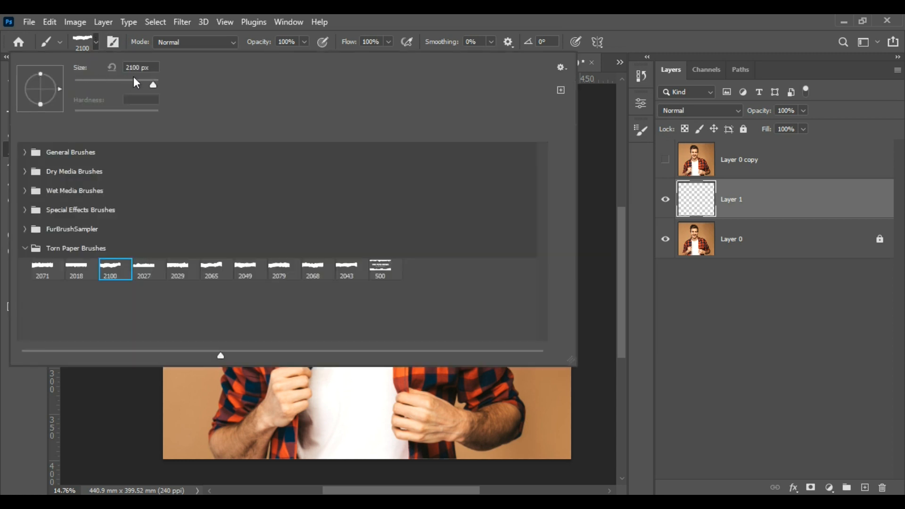
click(643, 42)
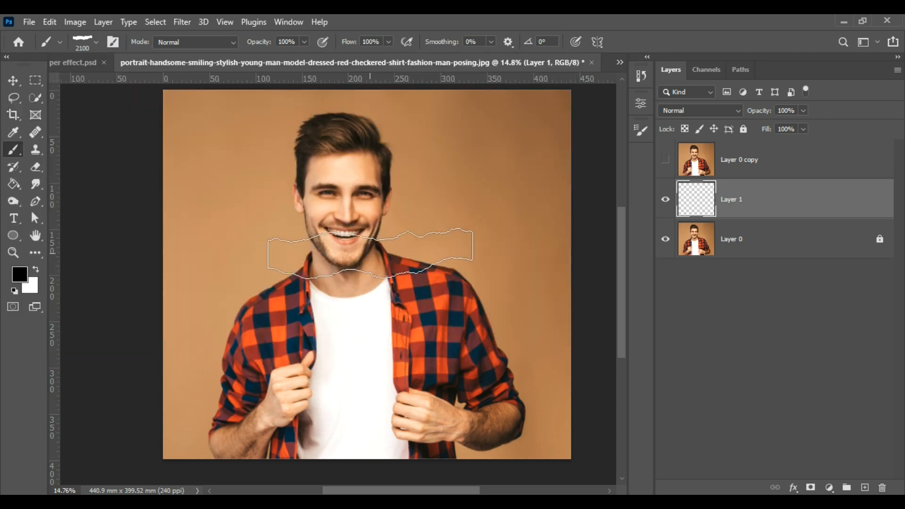
Enlarge the torn-strip brush to 4900 px and stamp one black strip across the man's face on Layer 1.
key(bracketright)
key(bracketright)
key(bracketright)
key(bracketright)
key(bracketright)
key(bracketright)
key(bracketright)
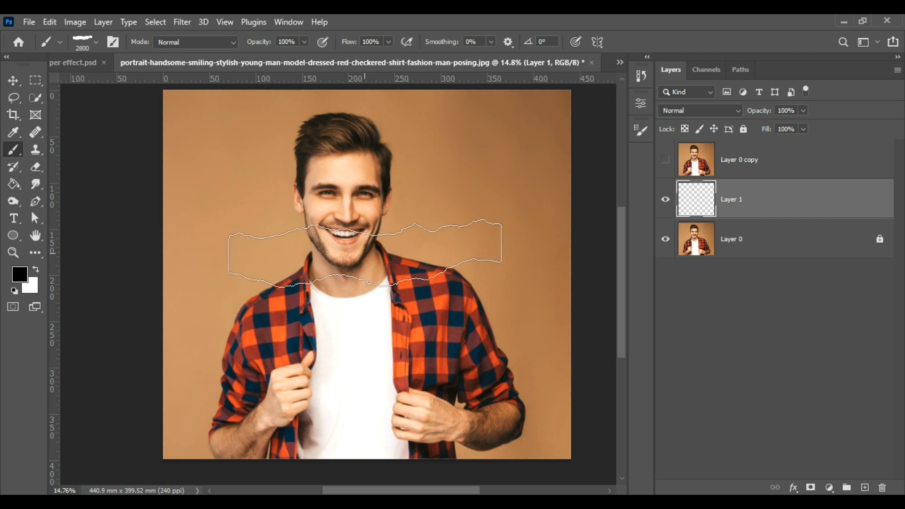
key(bracketright)
key(bracketright)
key(bracketright)
key(bracketright)
key(bracketright)
key(bracketright)
key(bracketright)
key(bracketright)
key(bracketright)
key(bracketright)
key(bracketright)
key(bracketright)
key(bracketright)
key(bracketright)
key(bracketright)
key(bracketright)
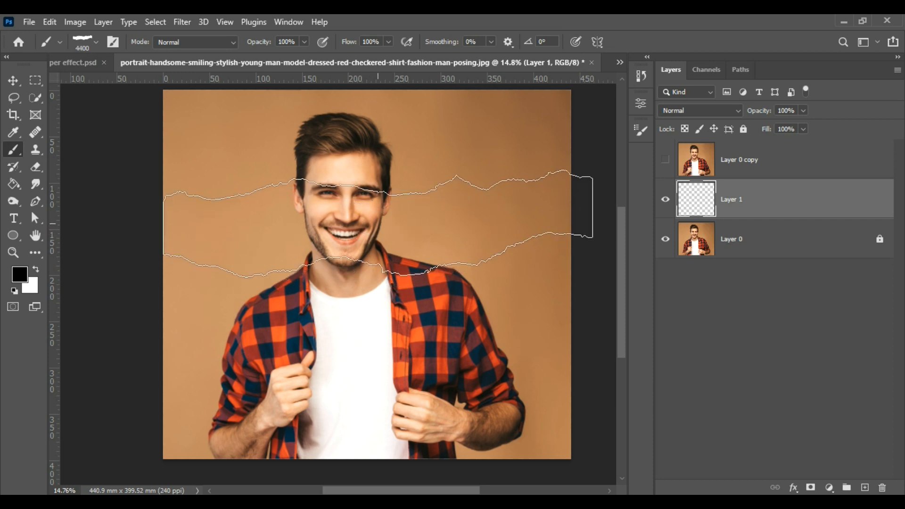
key(bracketright)
key(bracketright)
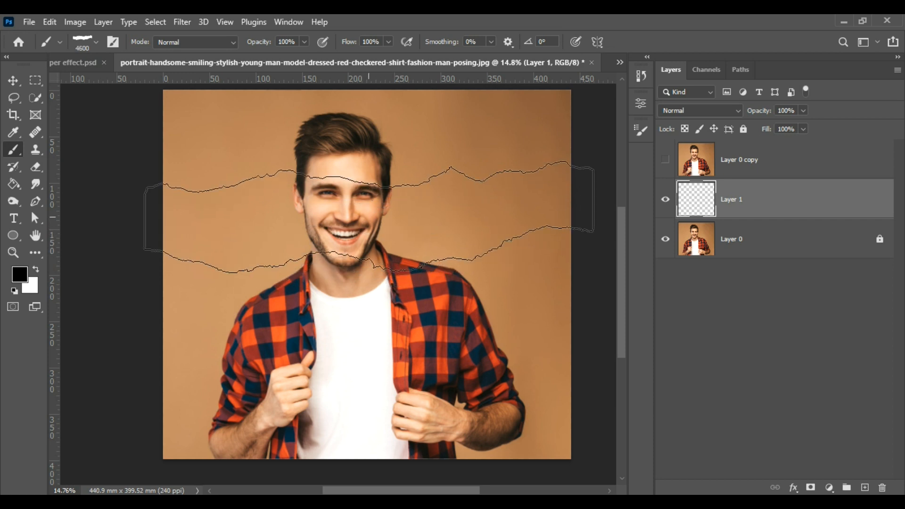
key(bracketright)
key(bracketright)
key(bracketright)
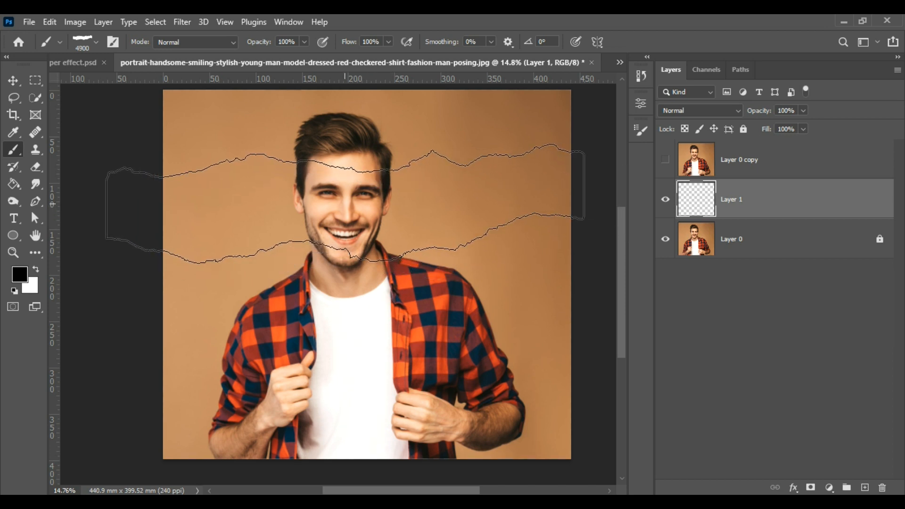
click(344, 204)
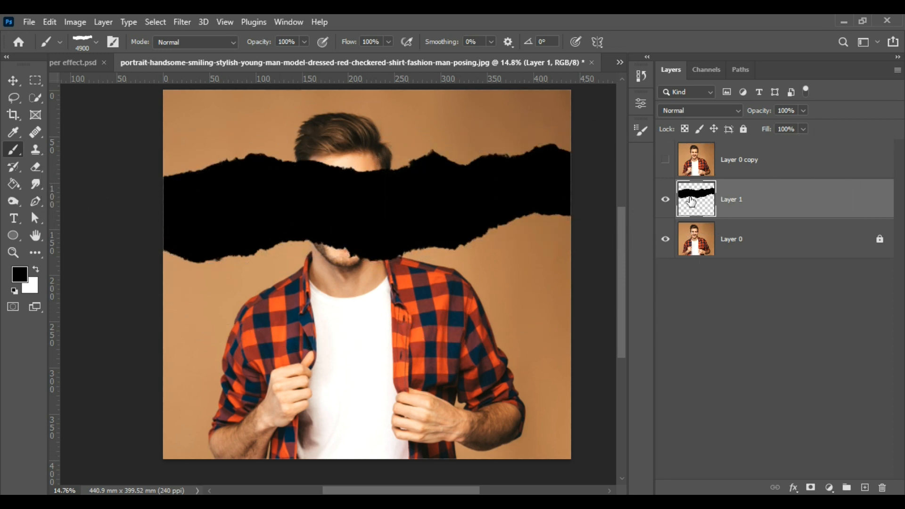
Compare the photo with and without the black torn strip by toggling the visibility of Layer 1.
click(665, 202)
click(665, 203)
click(666, 206)
click(666, 205)
click(666, 203)
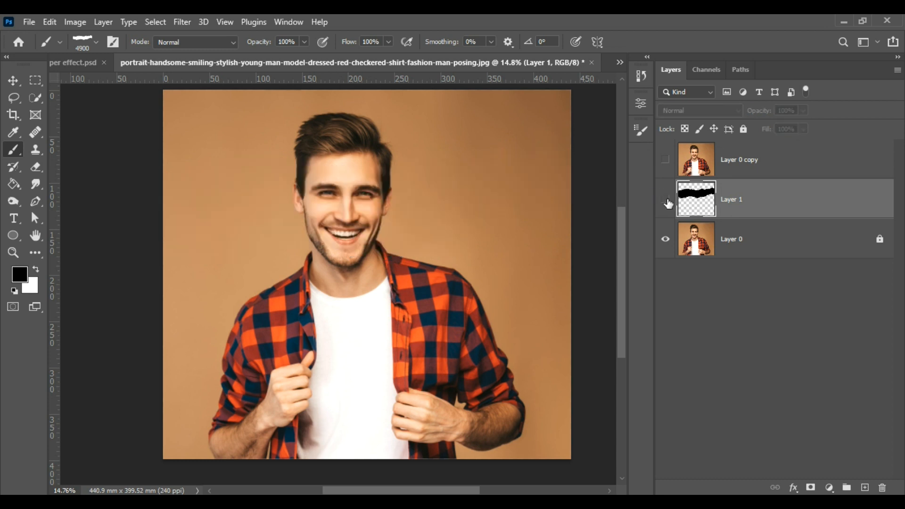
click(667, 202)
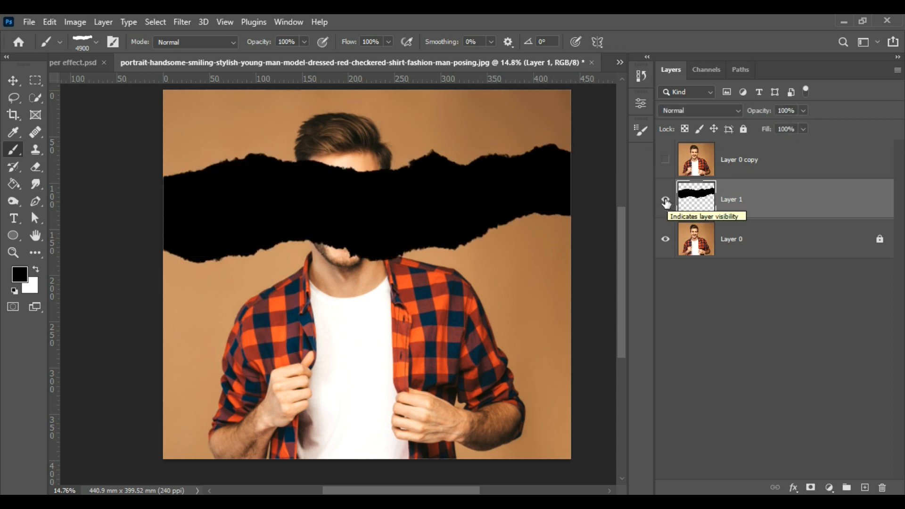
click(667, 202)
click(666, 202)
Select the Layer 0 copy and make it visible.
click(753, 168)
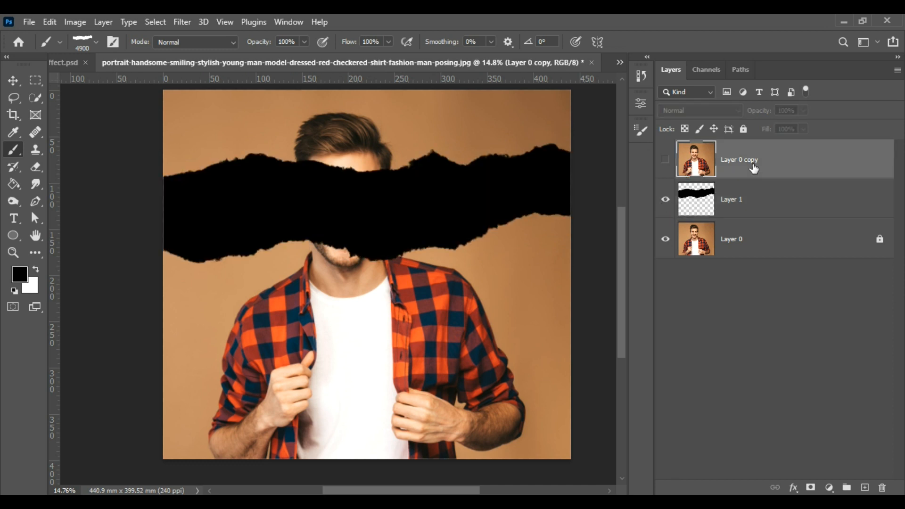
click(667, 161)
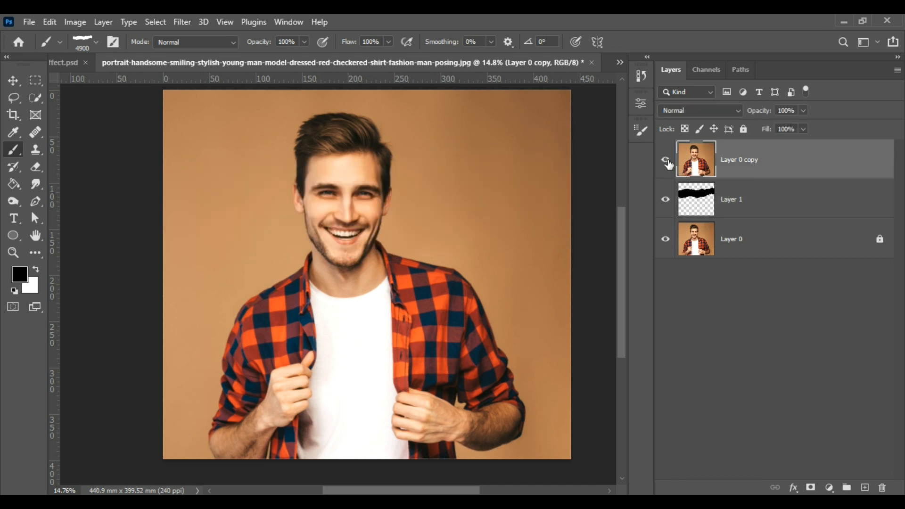
click(666, 162)
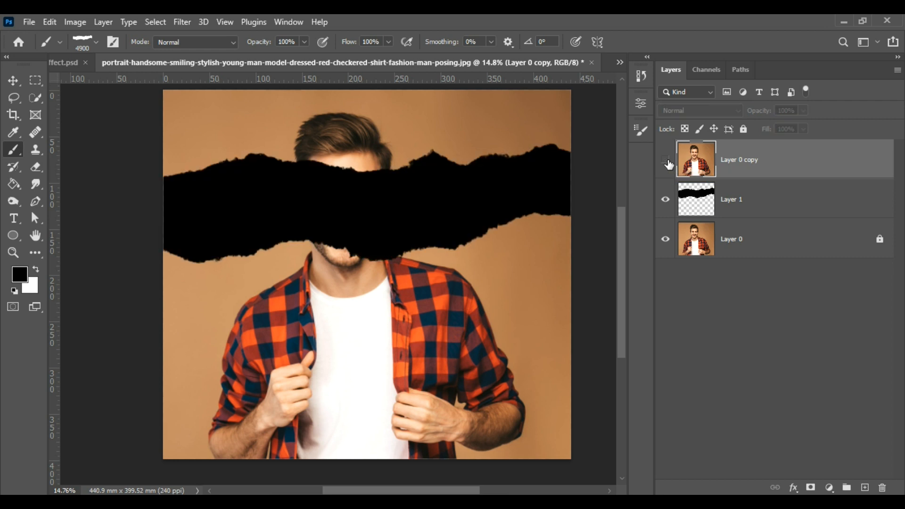
click(667, 162)
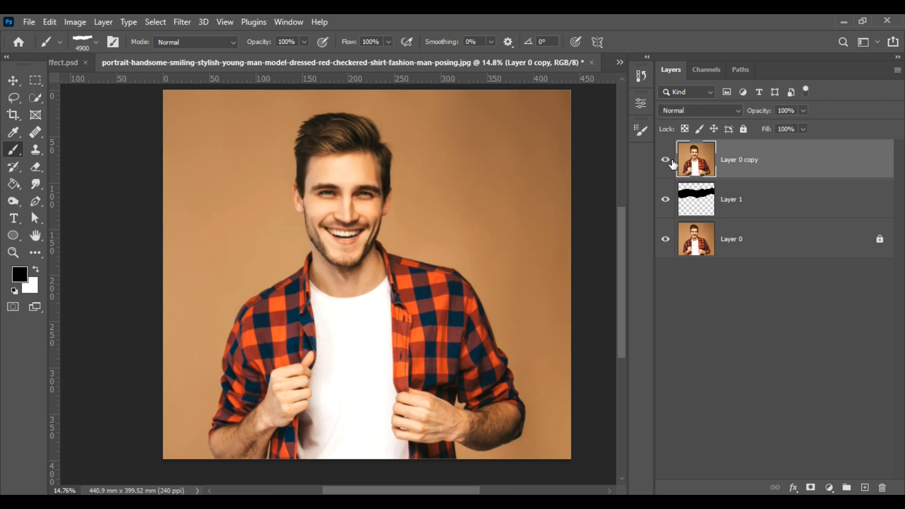
Add a Black & White adjustment layer above the Layer 0 copy and clip it to that layer.
click(829, 488)
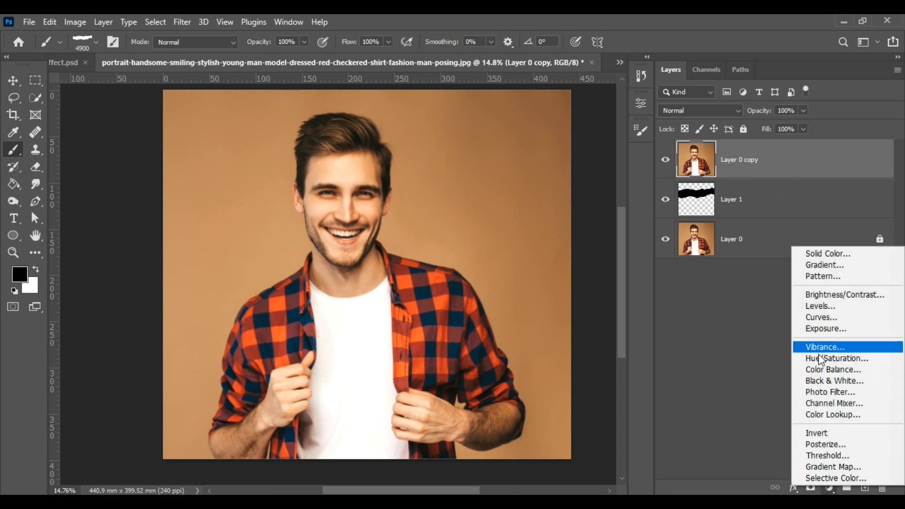
click(823, 381)
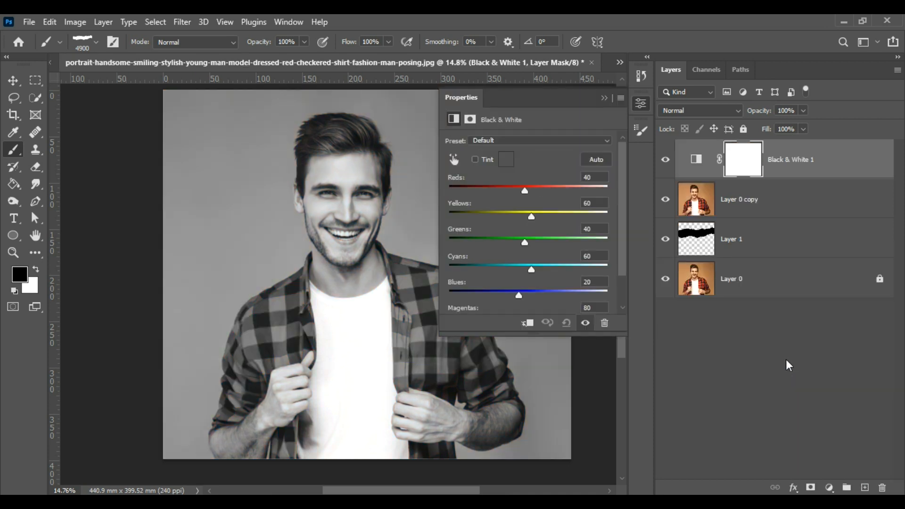
ctrl+click(696, 238)
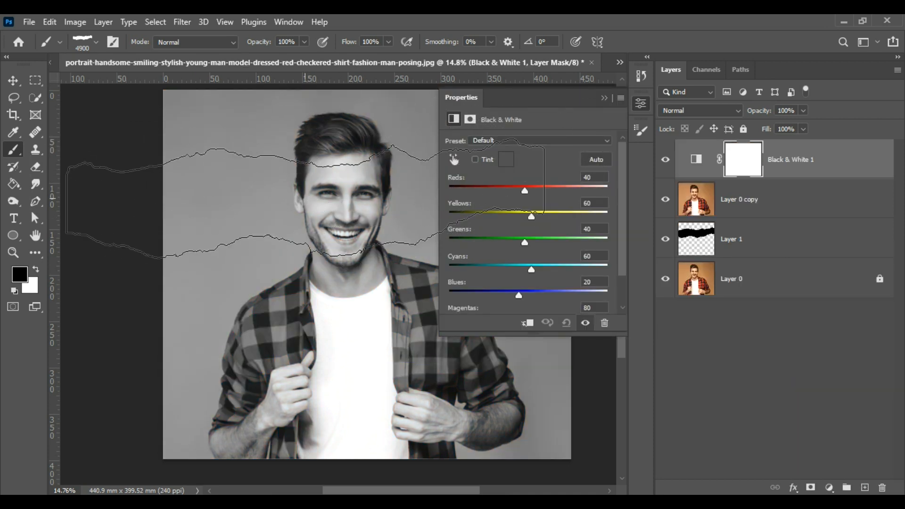
key(ctrl+d)
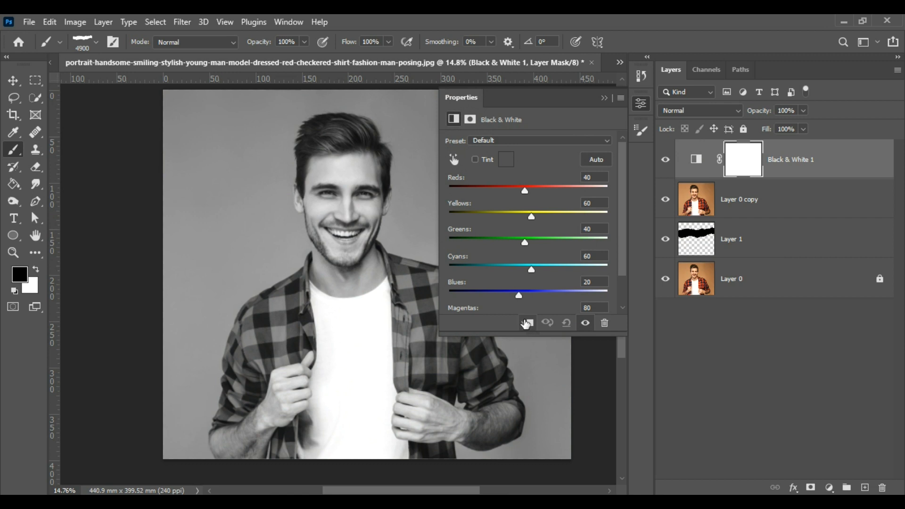
click(527, 323)
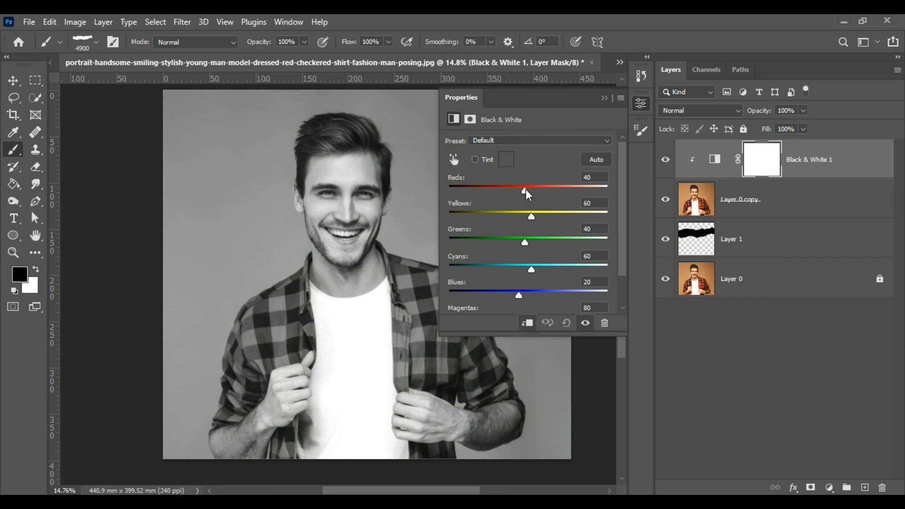
Fine-tune the color sliders of the Black & White adjustment to darken the grayscale conversion.
drag(525, 191, 514, 243)
drag(531, 270, 534, 270)
click(604, 98)
Create a clipping mask so the Layer 0 copy is clipped to the torn strip on Layer 1.
click(737, 199)
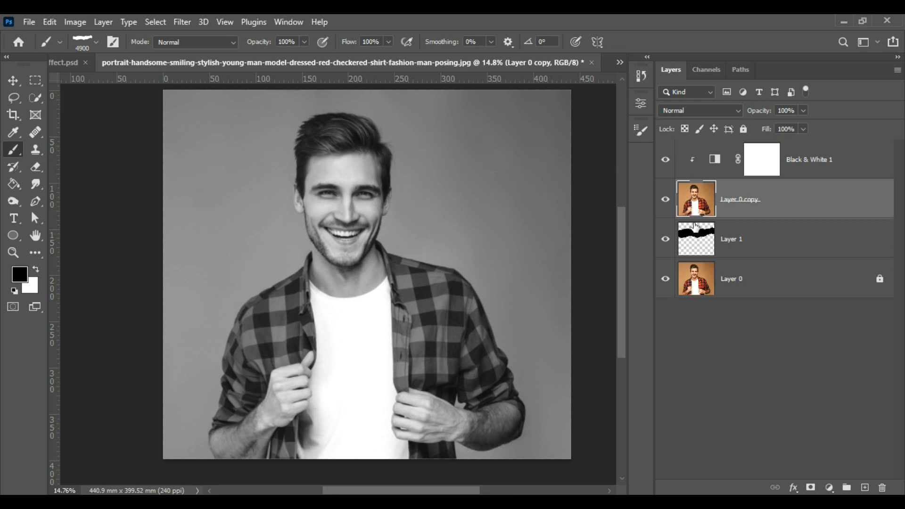
right_click(804, 198)
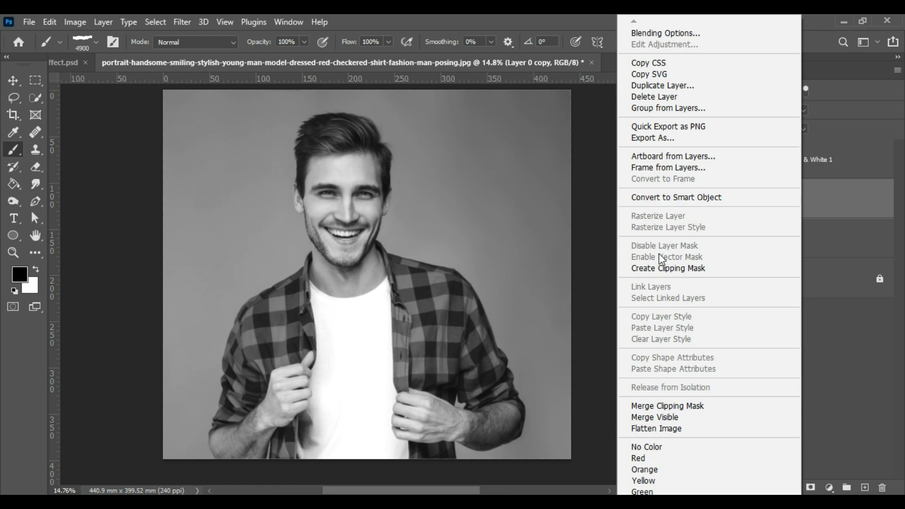
click(662, 270)
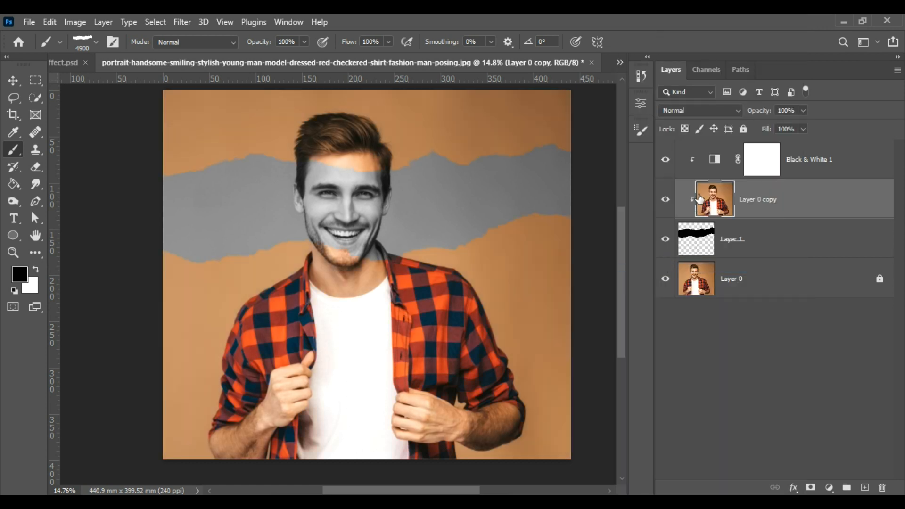
Check the clipped black-and-white strip by toggling the visibility of the Layer 0 copy and Layer 1.
click(661, 203)
click(660, 205)
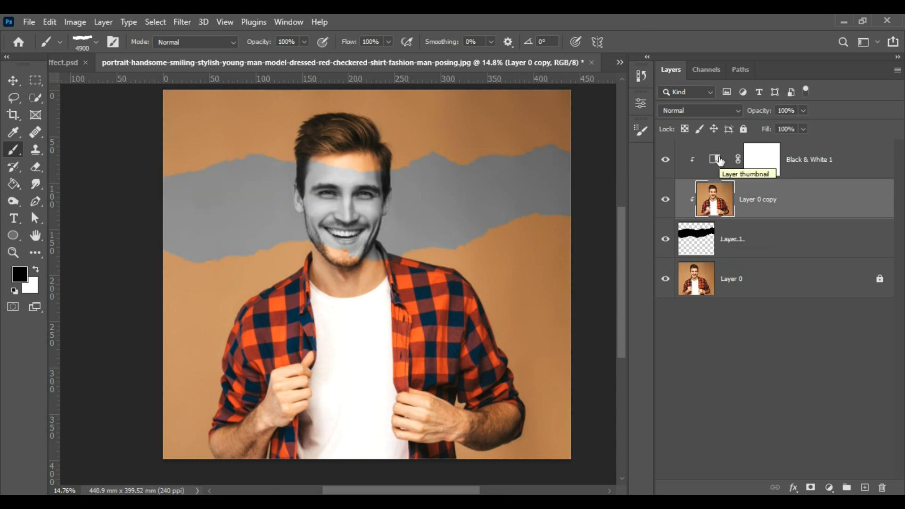
click(747, 241)
click(665, 239)
click(666, 239)
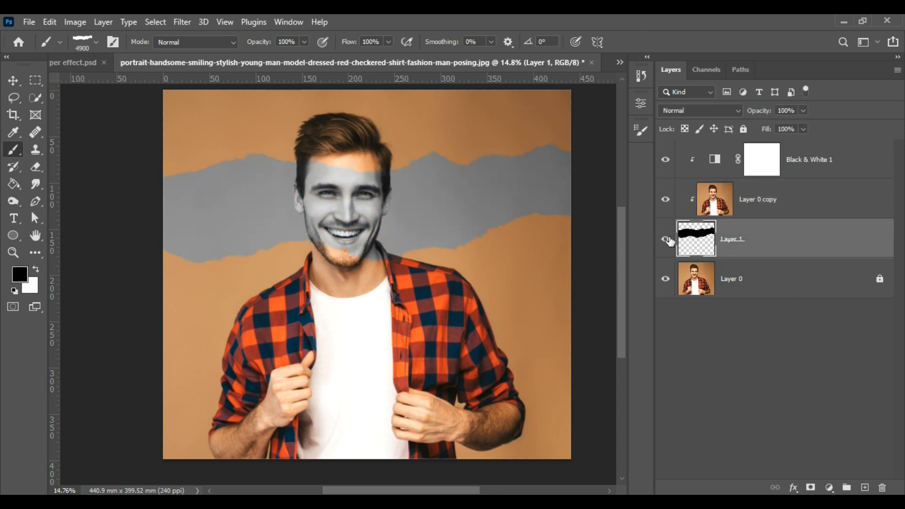
Add a new empty layer above the Black & White 1 adjustment and clip it to the torn strip.
click(717, 166)
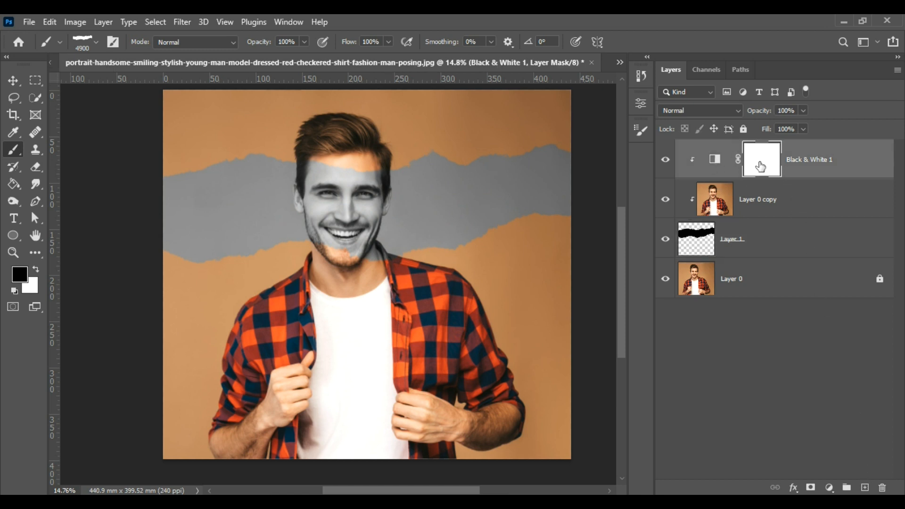
click(715, 160)
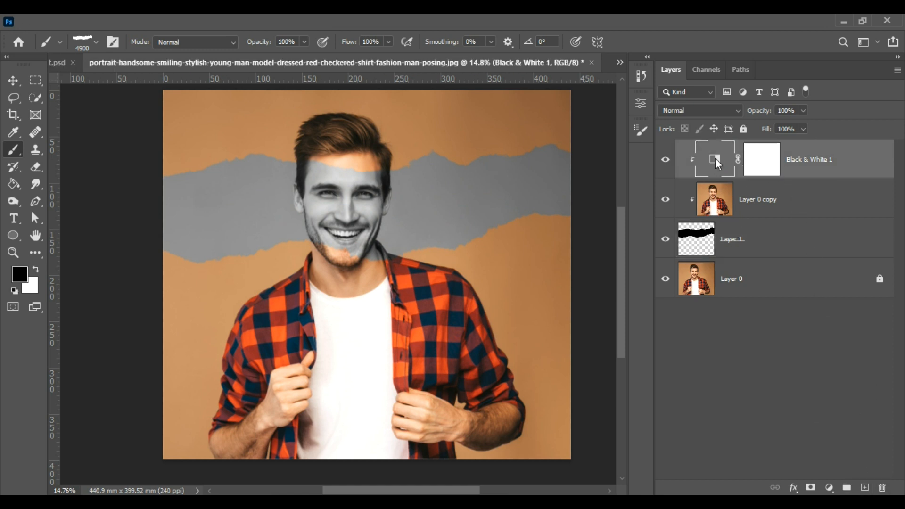
click(864, 487)
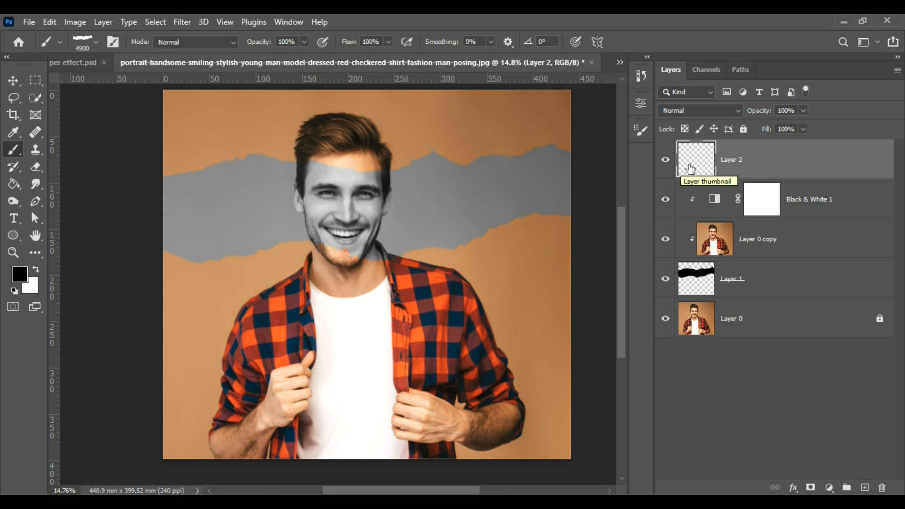
right_click(798, 163)
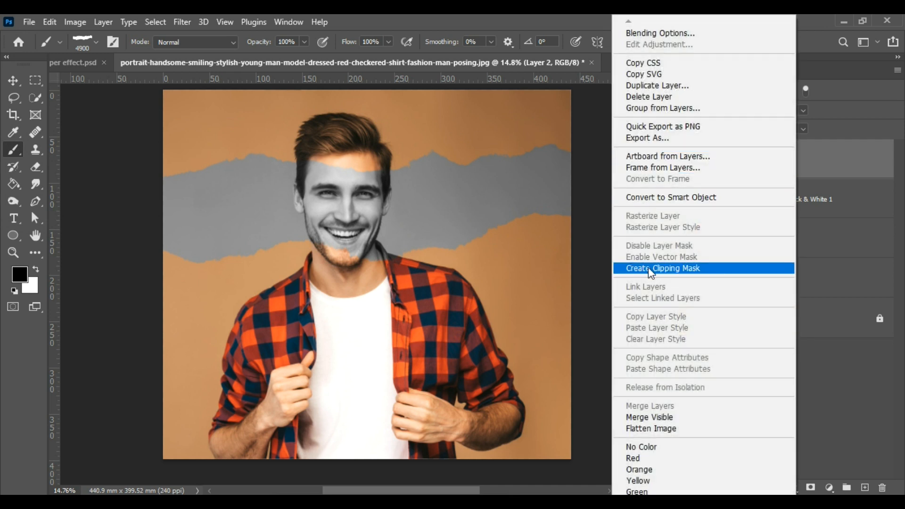
click(651, 269)
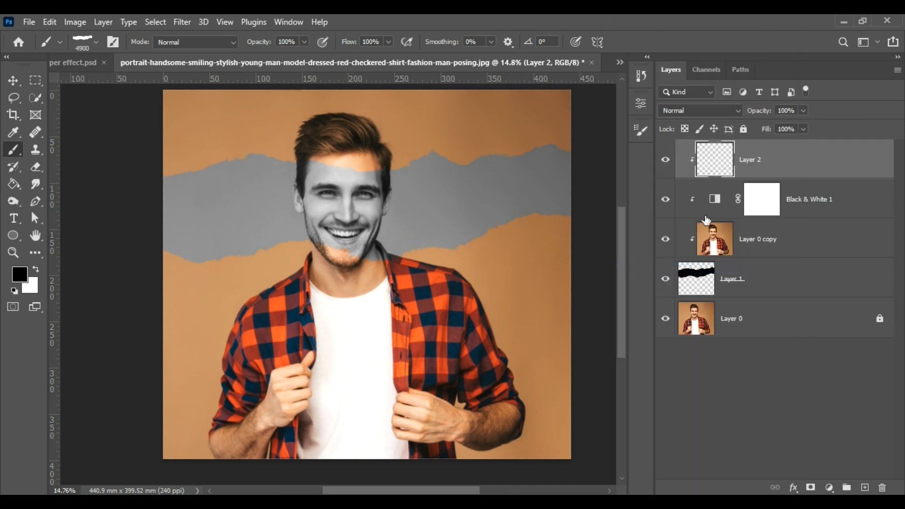
Paint white torn-paper edges along the upper and lower borders of the strip on Layer 2 with the torn brush.
ctrl+click(707, 278)
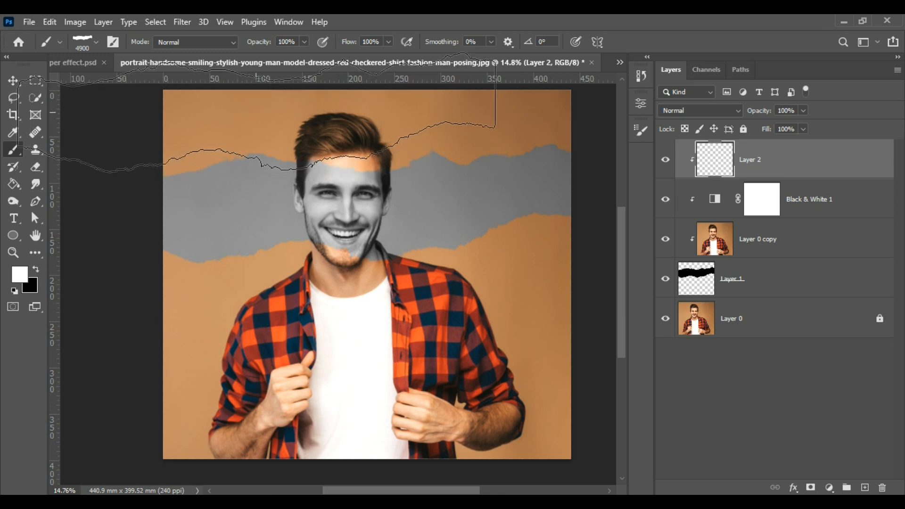
click(237, 108)
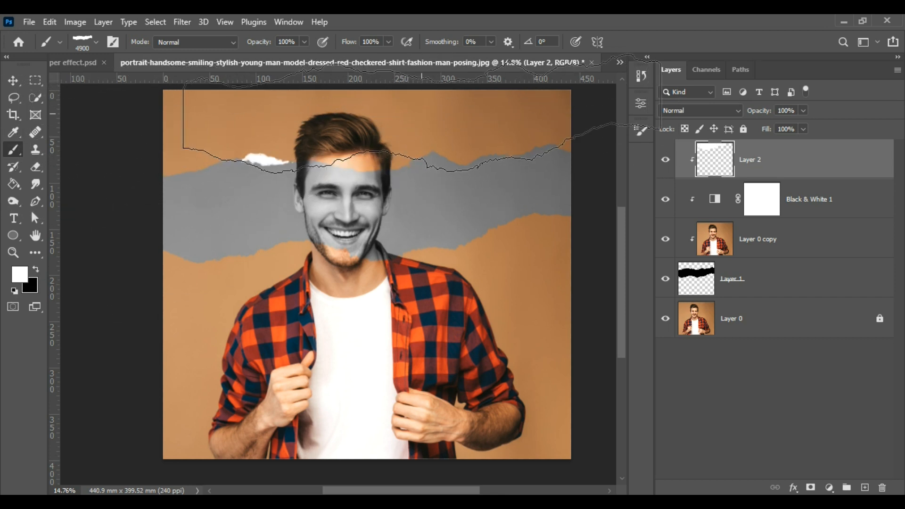
click(401, 102)
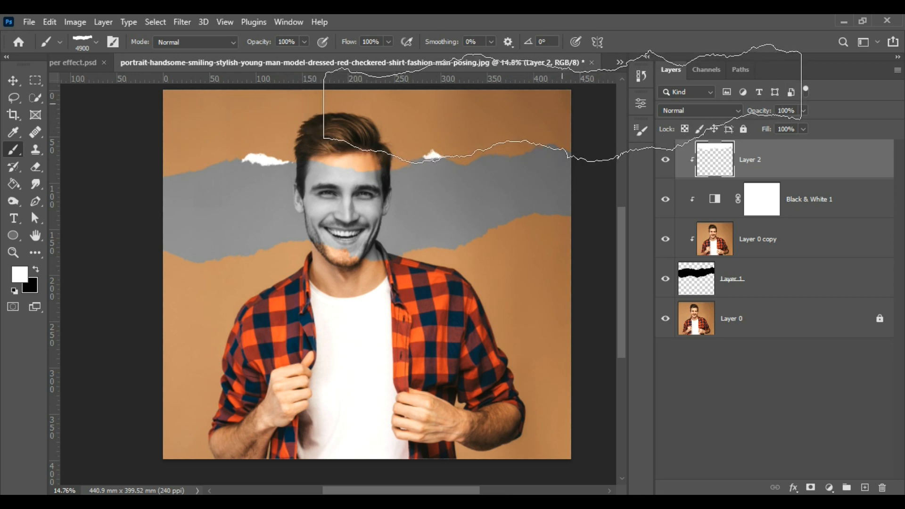
click(562, 104)
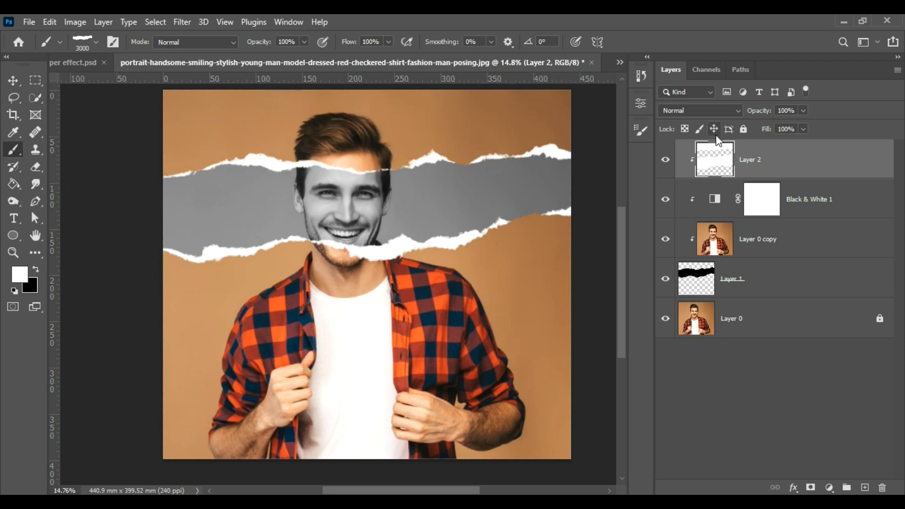
click(664, 161)
click(665, 161)
Open the layer style settings for Layer 2 and enable an Outer Glow effect.
double_click(859, 163)
drag(677, 151, 729, 112)
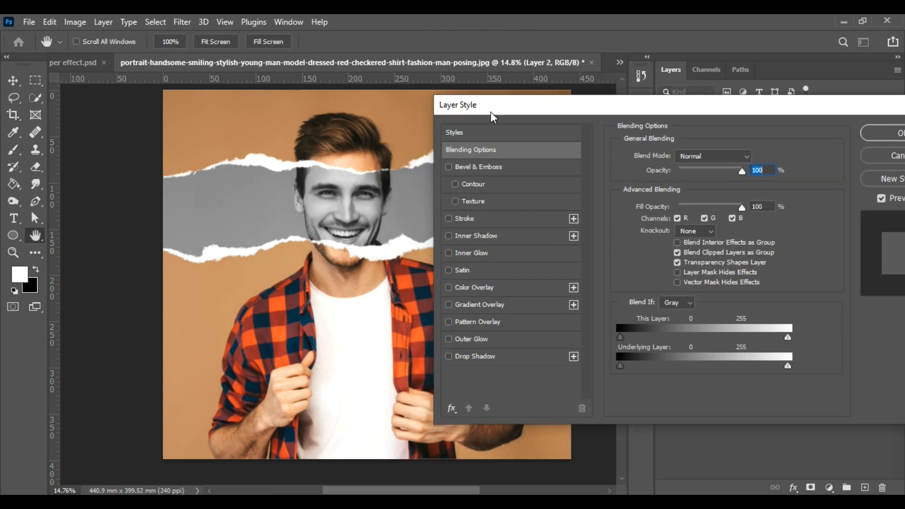
click(477, 340)
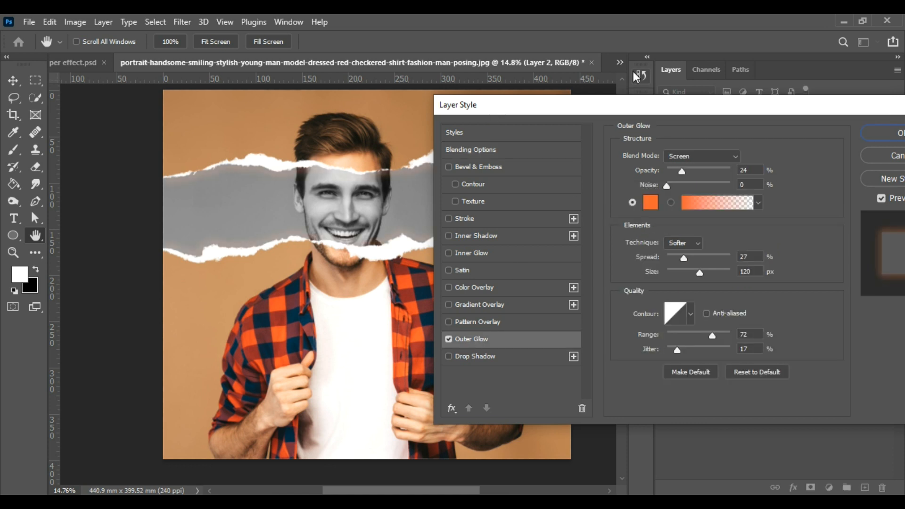
drag(597, 114, 599, 87)
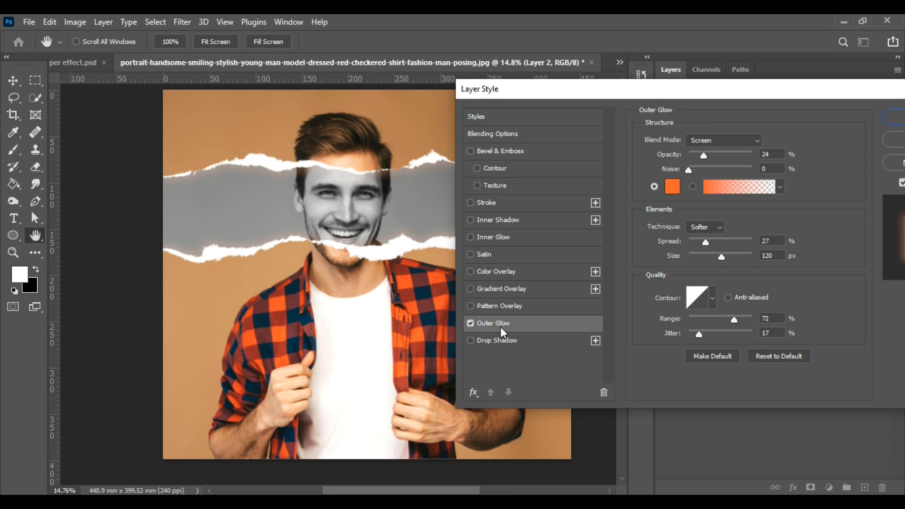
Try tones sampled from the photo and orange ff6e0e as the outer glow color.
click(671, 187)
text(f82eff)
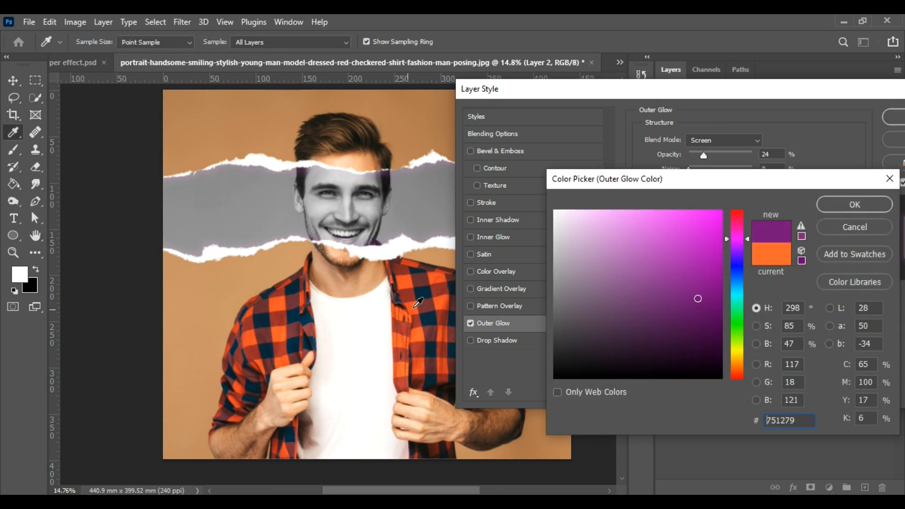
click(416, 302)
click(331, 137)
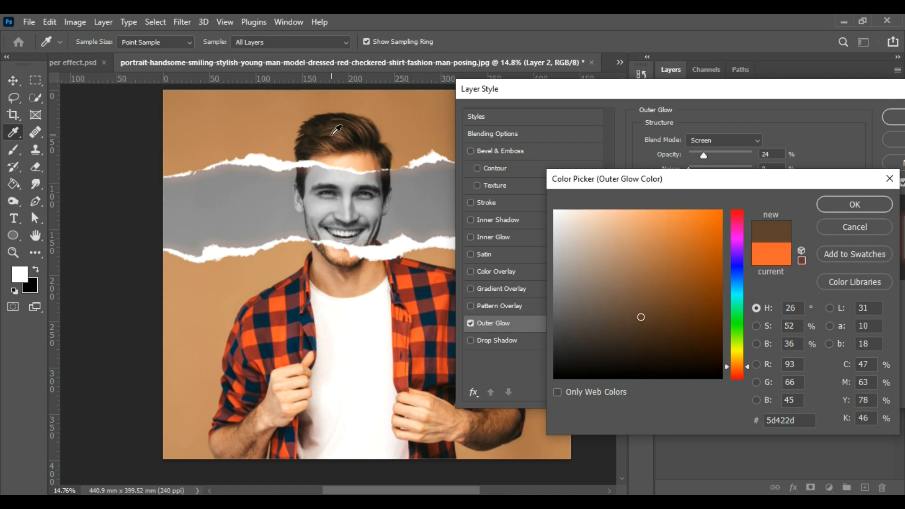
click(349, 153)
drag(704, 246, 534, 406)
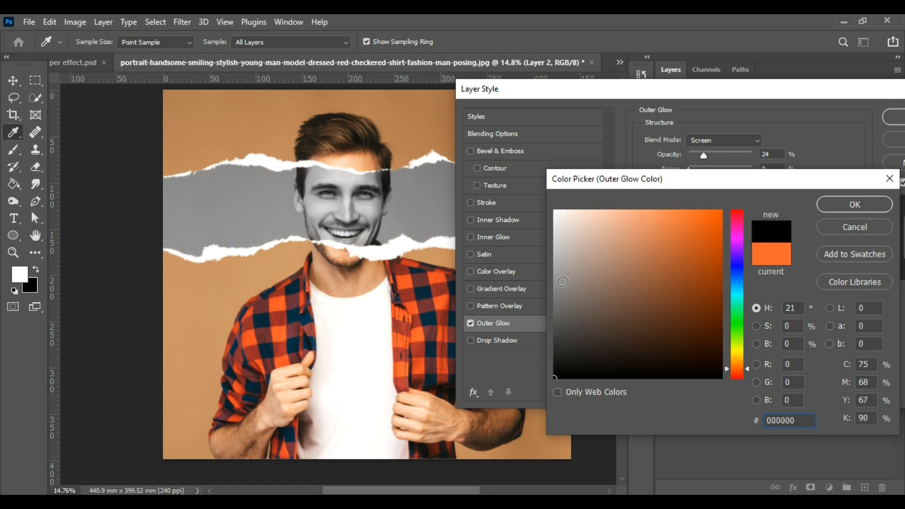
click(563, 281)
click(417, 305)
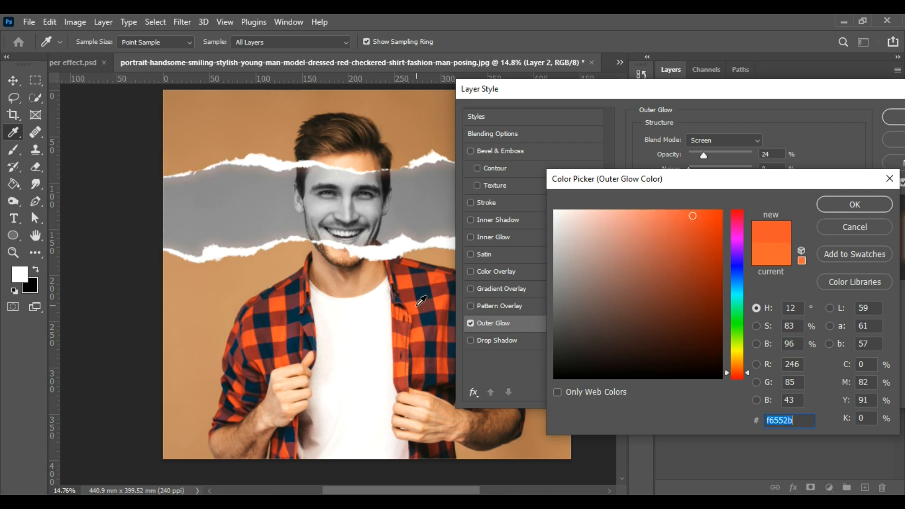
drag(677, 277, 714, 221)
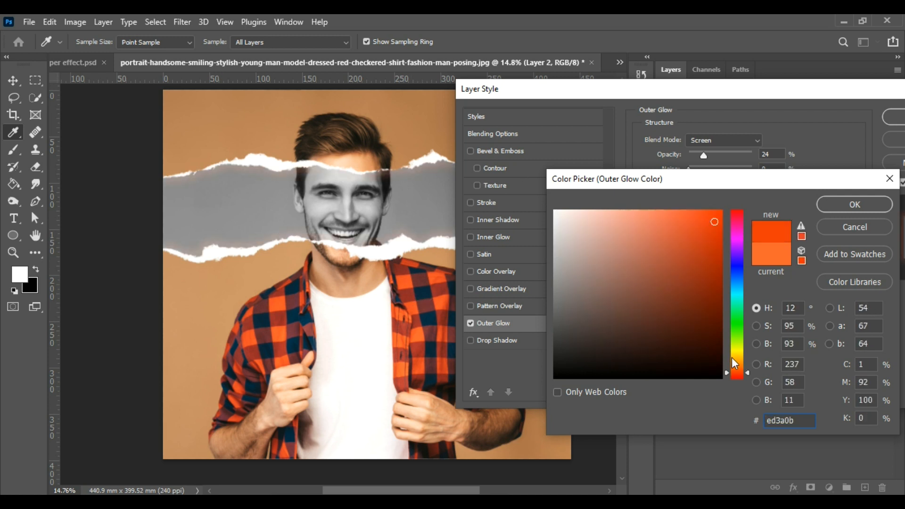
drag(736, 374, 740, 364)
drag(704, 258, 717, 210)
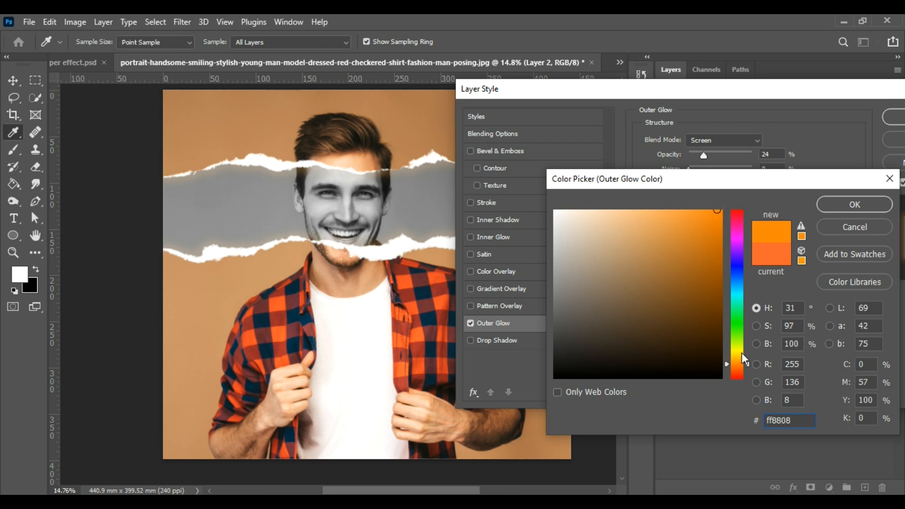
drag(742, 353, 738, 367)
drag(702, 256, 713, 198)
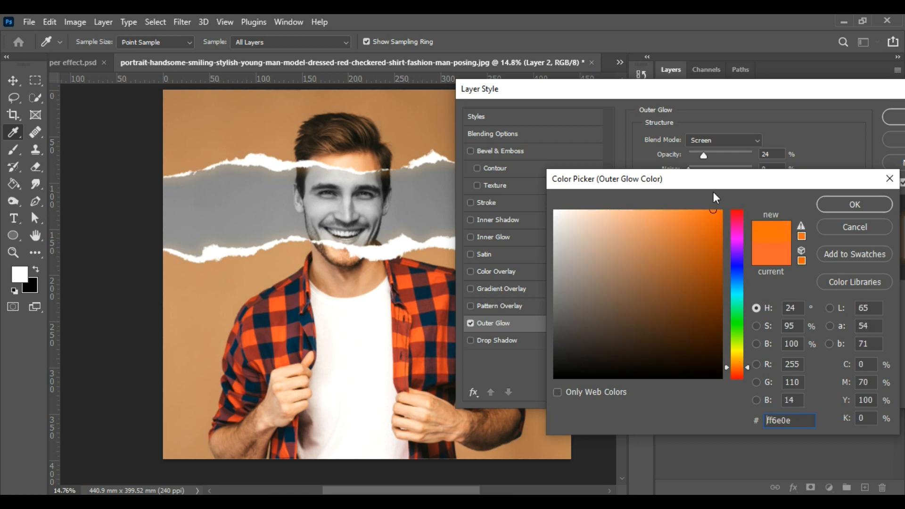
click(827, 204)
Set the outer glow to turquoise 28fcc2 with 11% opacity, 11% noise, 8% spread and a 92 px size.
click(669, 184)
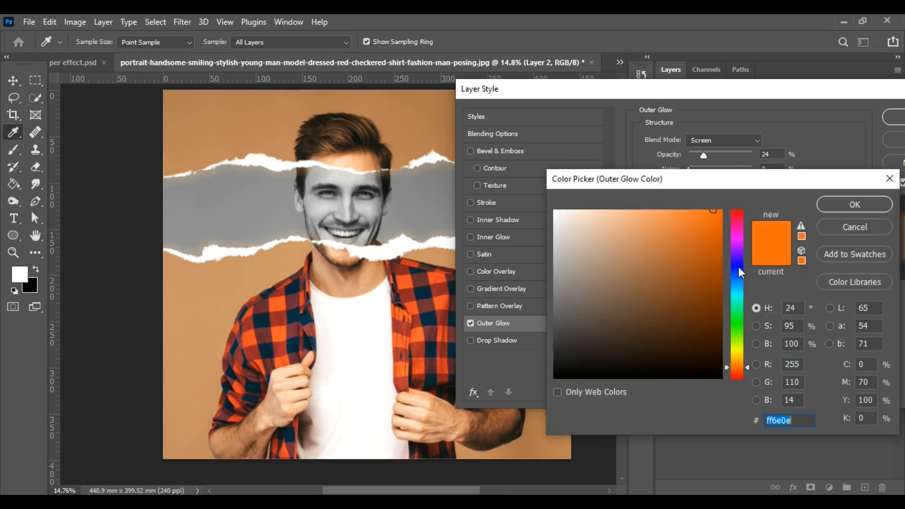
drag(738, 267, 738, 302)
click(697, 208)
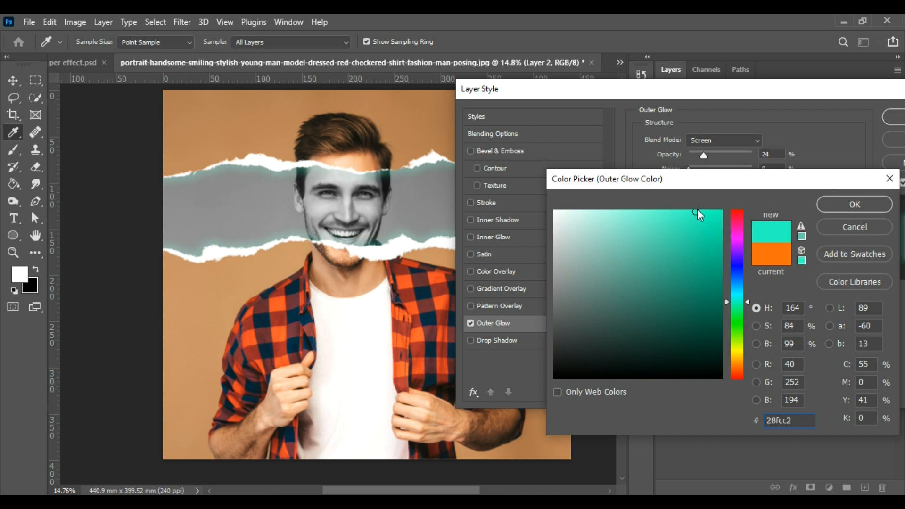
click(854, 204)
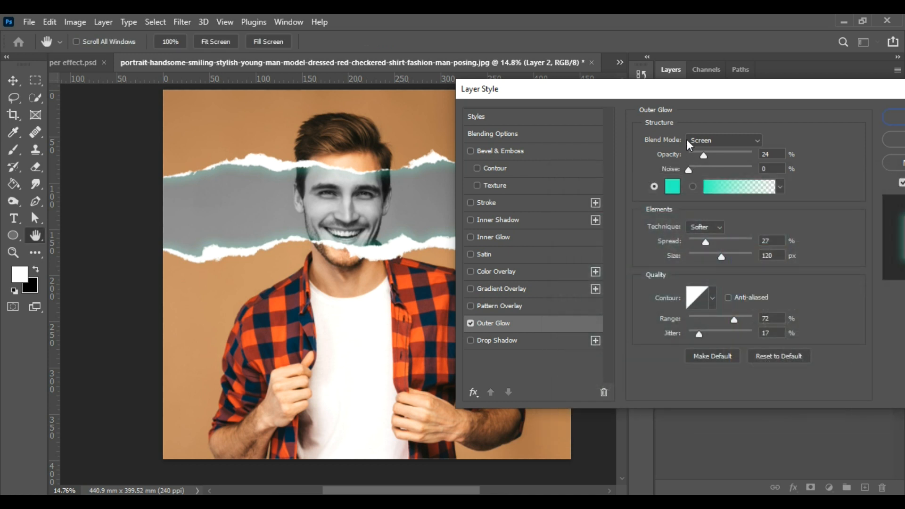
mouse_move(702, 156)
mouse_down()
mouse_move(792, 168)
mouse_move(680, 165)
mouse_move(715, 171)
mouse_move(696, 172)
mouse_up()
mouse_move(706, 243)
mouse_down()
mouse_move(734, 243)
mouse_move(693, 245)
mouse_move(728, 257)
mouse_move(715, 257)
mouse_up()
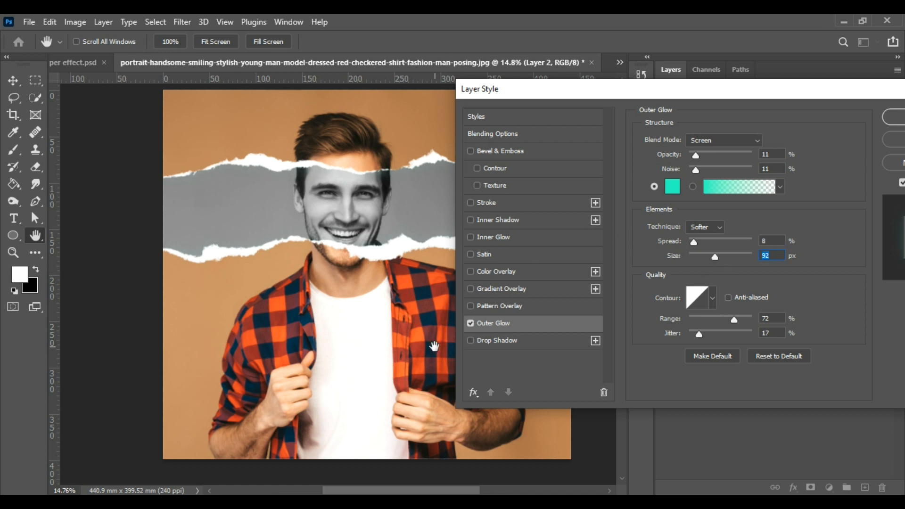
Add a black Multiply drop shadow to Layer 2, reduce its opacity, and apply the layer style.
click(499, 342)
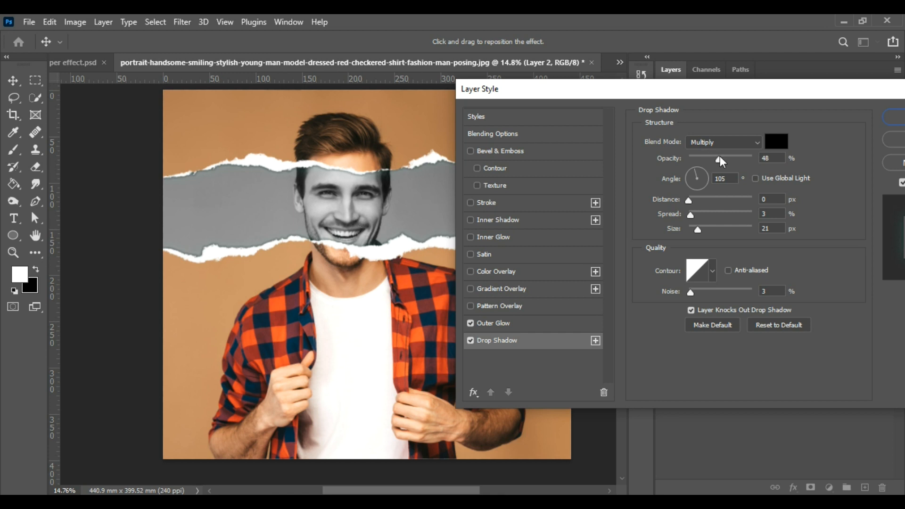
drag(715, 157, 711, 157)
drag(710, 91, 559, 89)
click(776, 113)
Switch to the Move tool and examine the torn edges with their glow and shadow up close and in full view.
scroll(266, 222, up, 3)
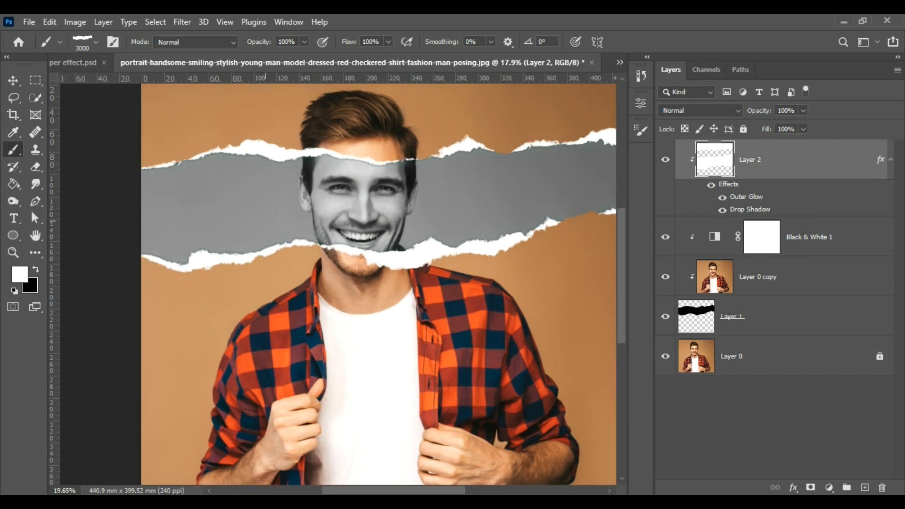
scroll(266, 221, up, 1)
click(15, 79)
scroll(223, 189, down, 3)
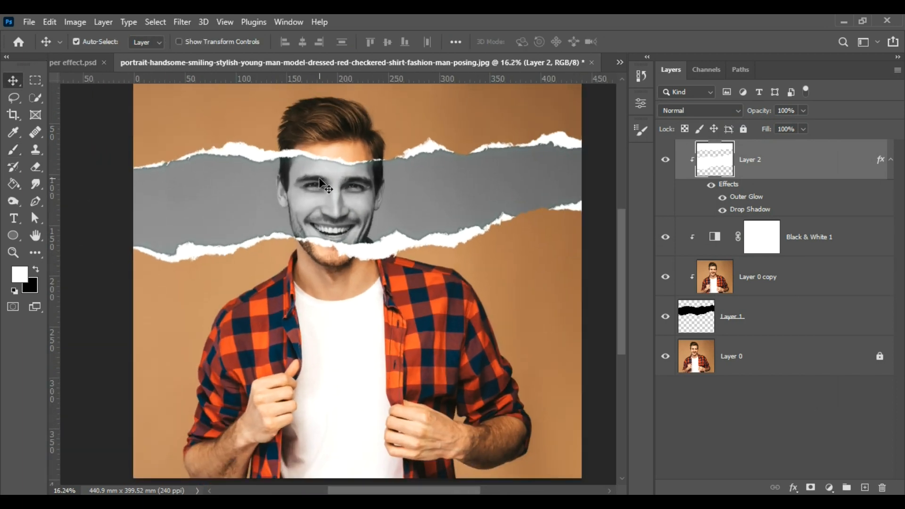
scroll(321, 177, up, 2)
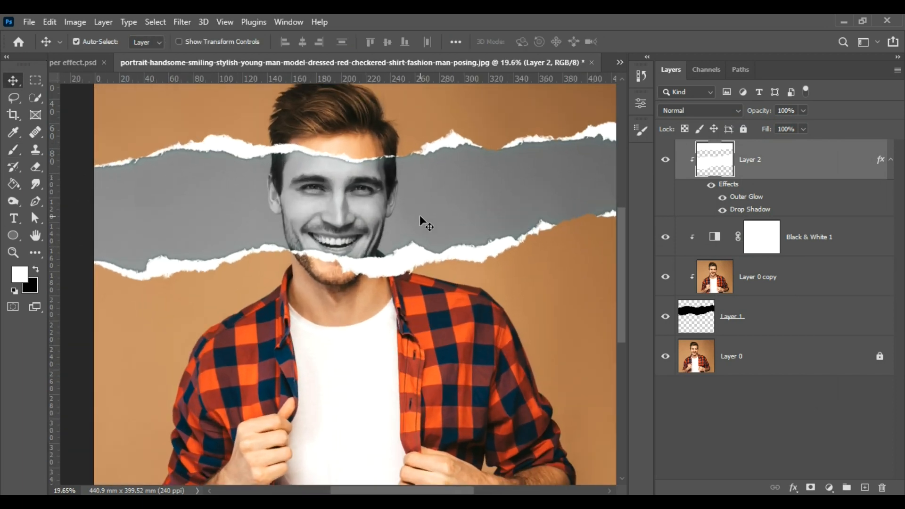
scroll(293, 176, down, 2)
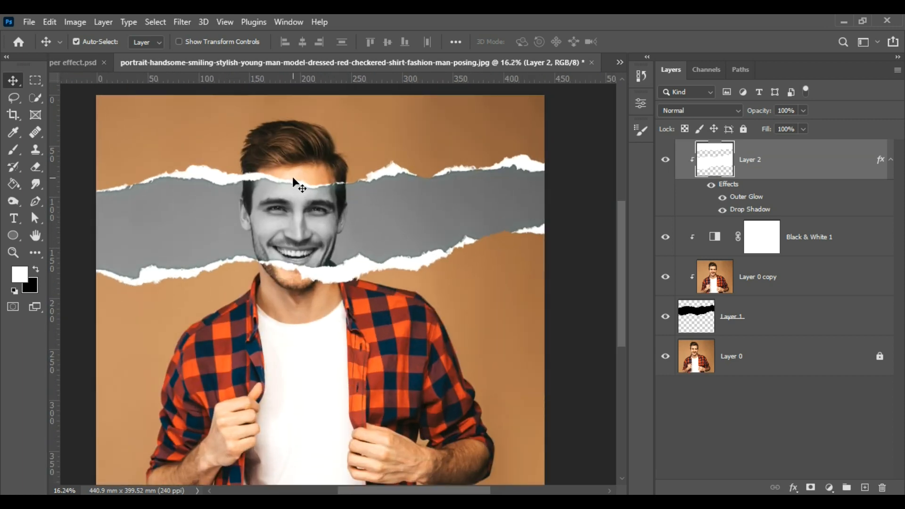
scroll(374, 183, down, 1)
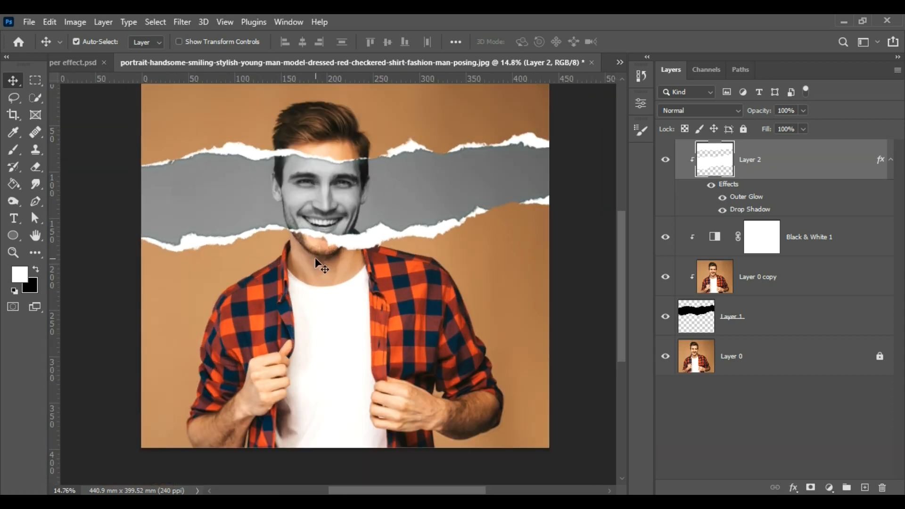